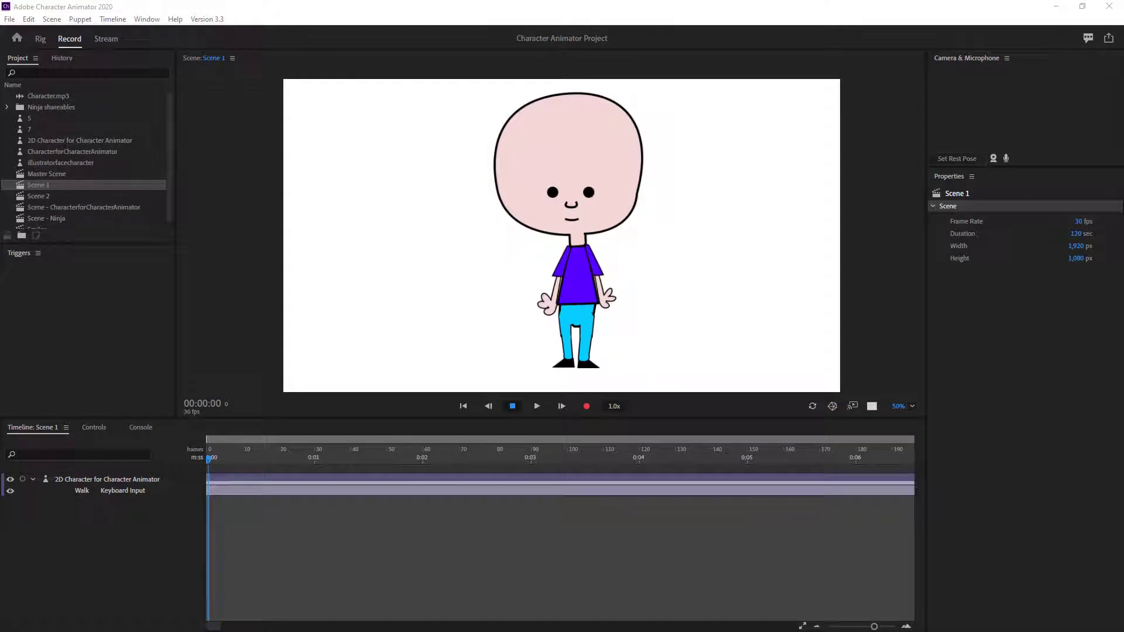
# Step: Preview the character's walk by scrubbing the timeline and triggering the walk key
pyautogui.click(910, 164)
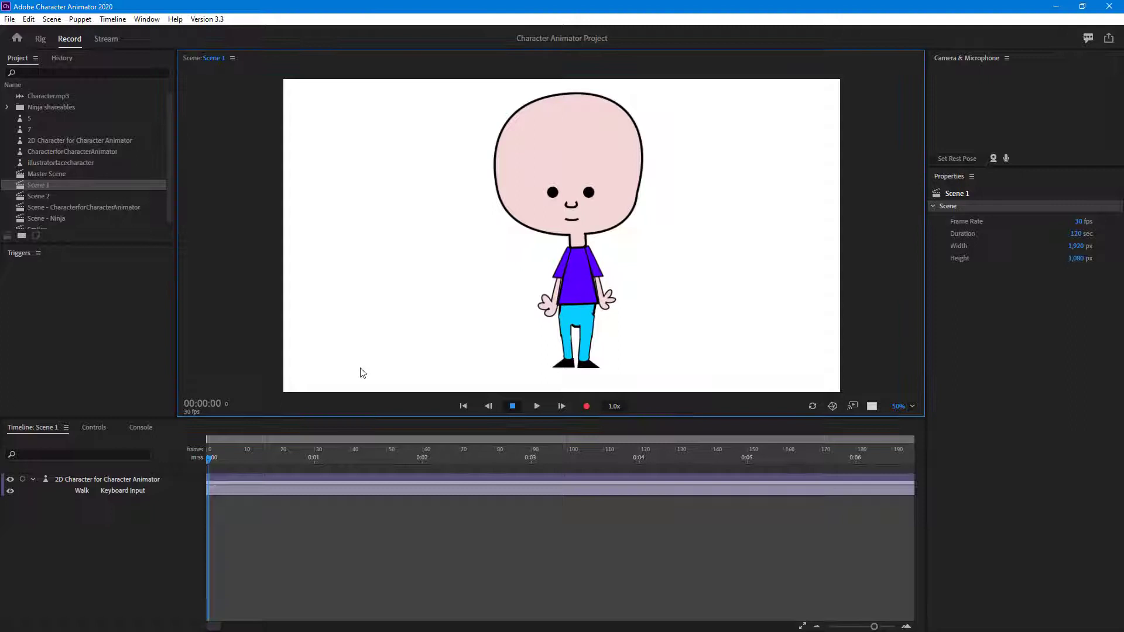
pyautogui.moveTo(214, 469); pyautogui.dragTo(699, 470)
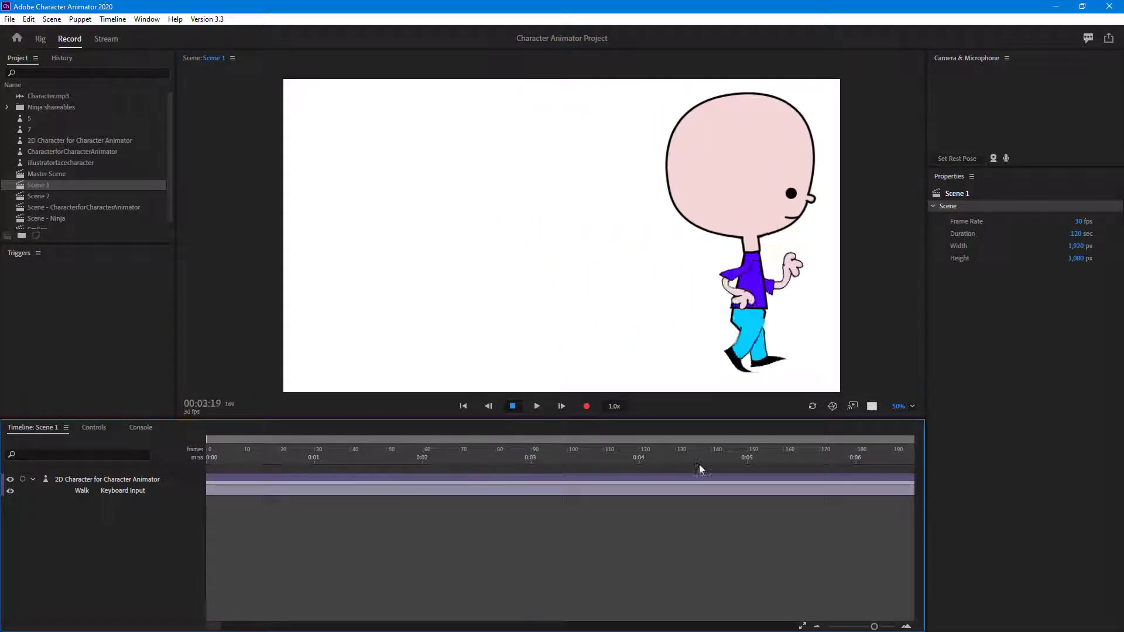
pyautogui.press('Home')
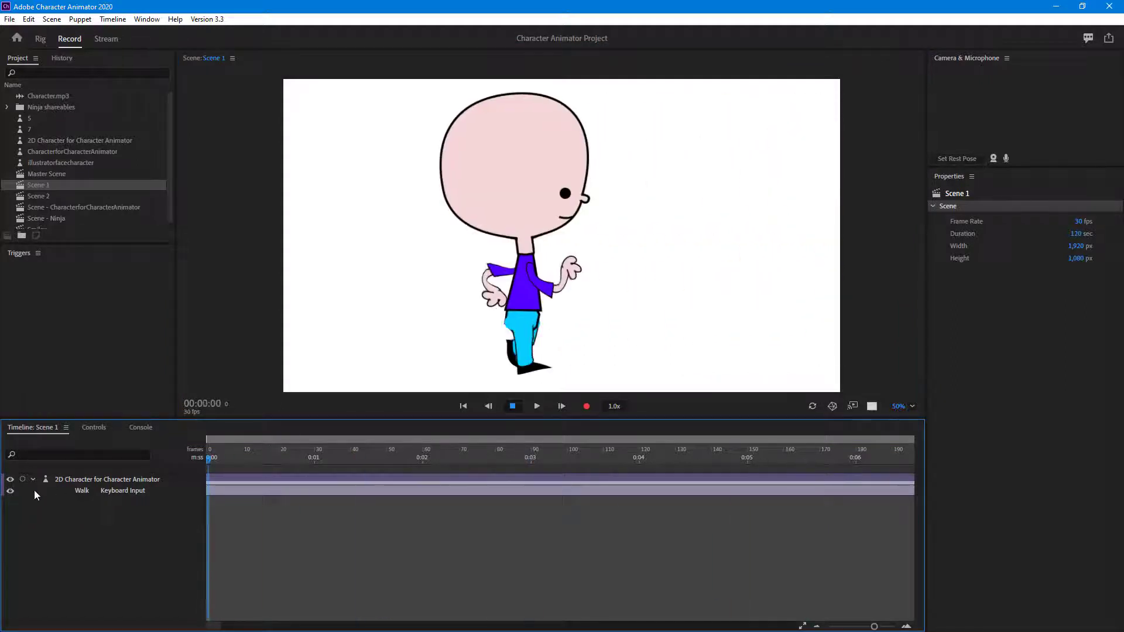
pyautogui.click(11, 20)
pyautogui.moveTo(31, 216)
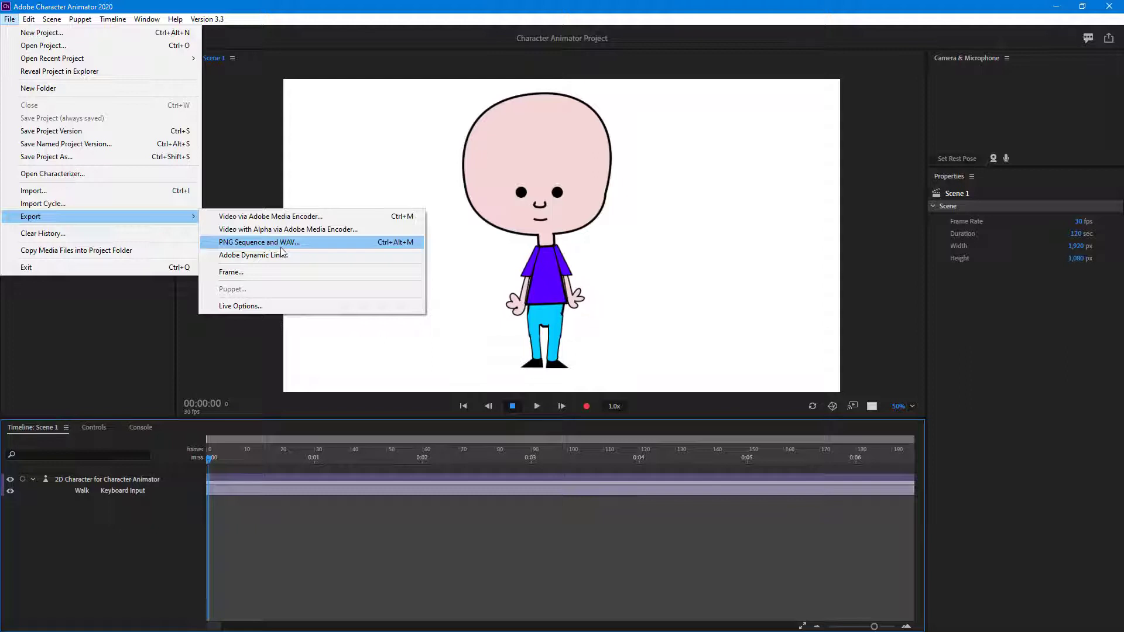
pyautogui.click(424, 533)
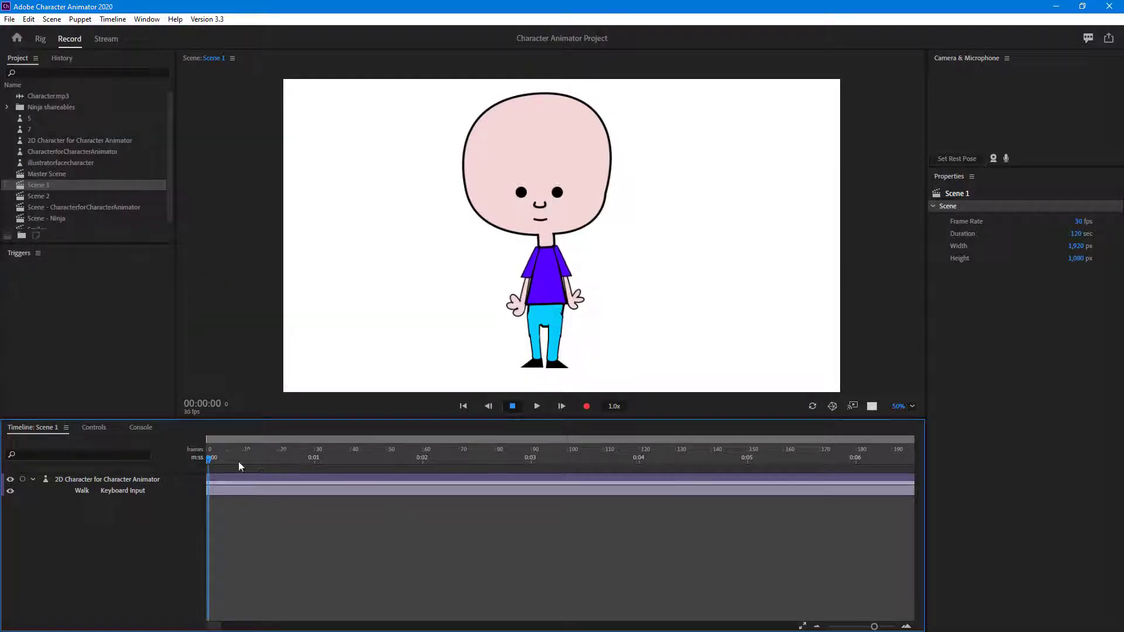
pyautogui.press('Left')
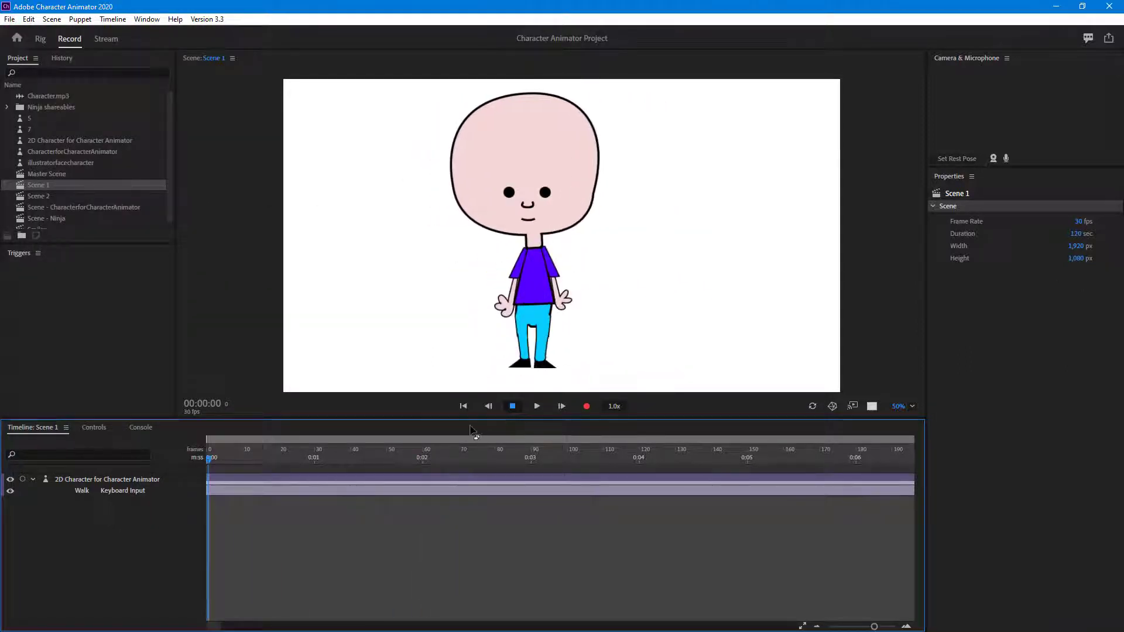
# Step: Record a walking take with microphone input enabled, then rewind to the start
pyautogui.click(1006, 160)
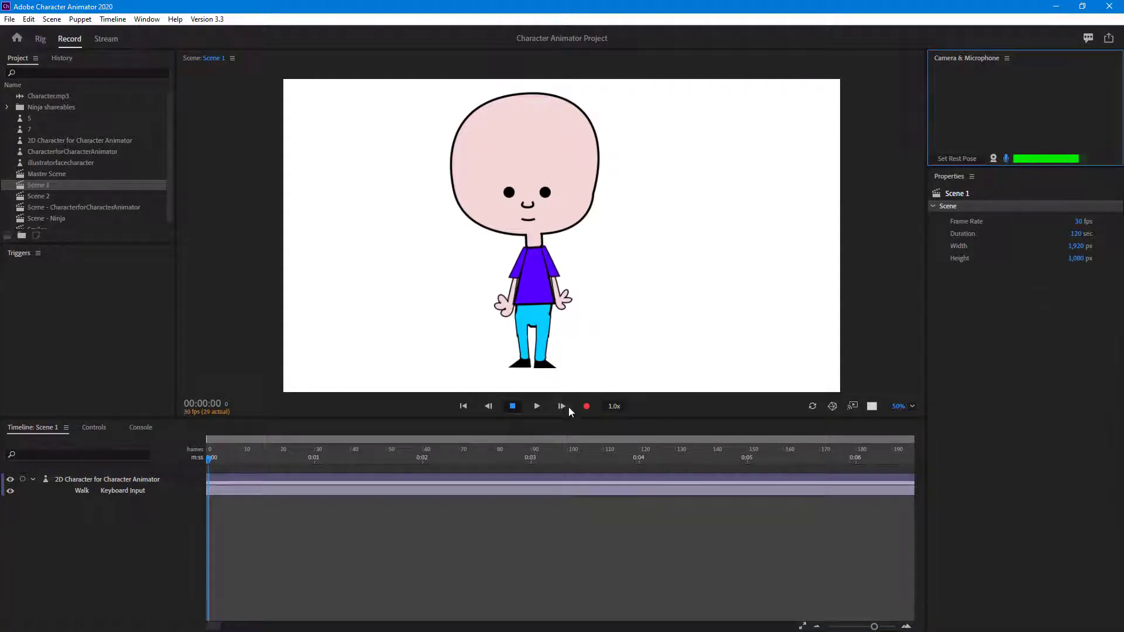
pyautogui.click(585, 407)
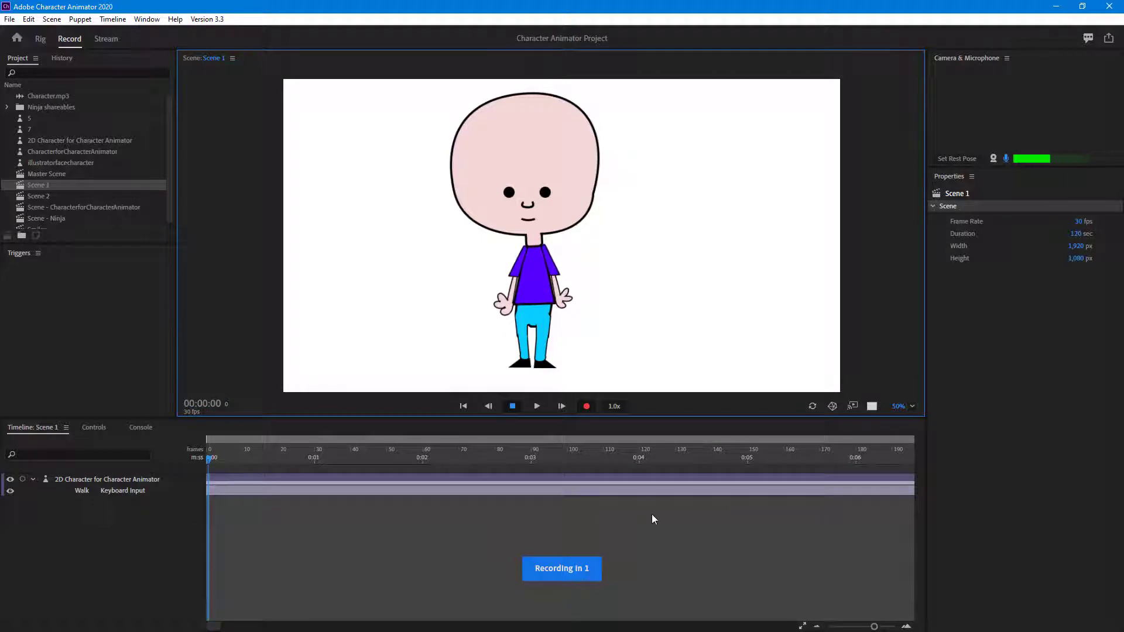
pyautogui.press('Right')
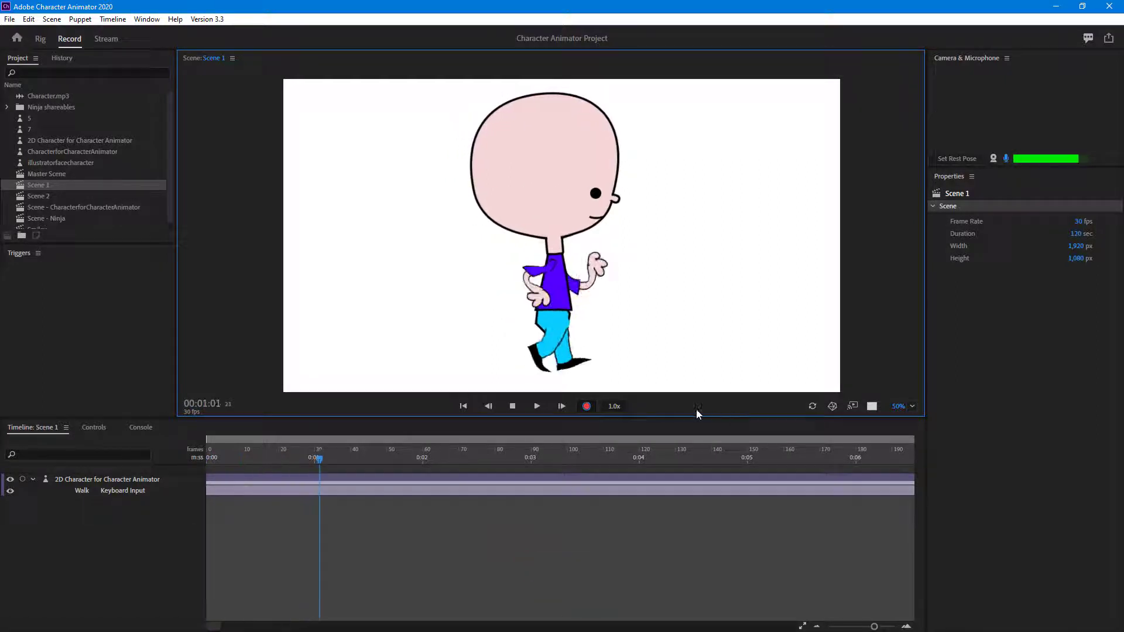
pyautogui.click(513, 407)
pyautogui.moveTo(517, 439); pyautogui.dragTo(210, 436)
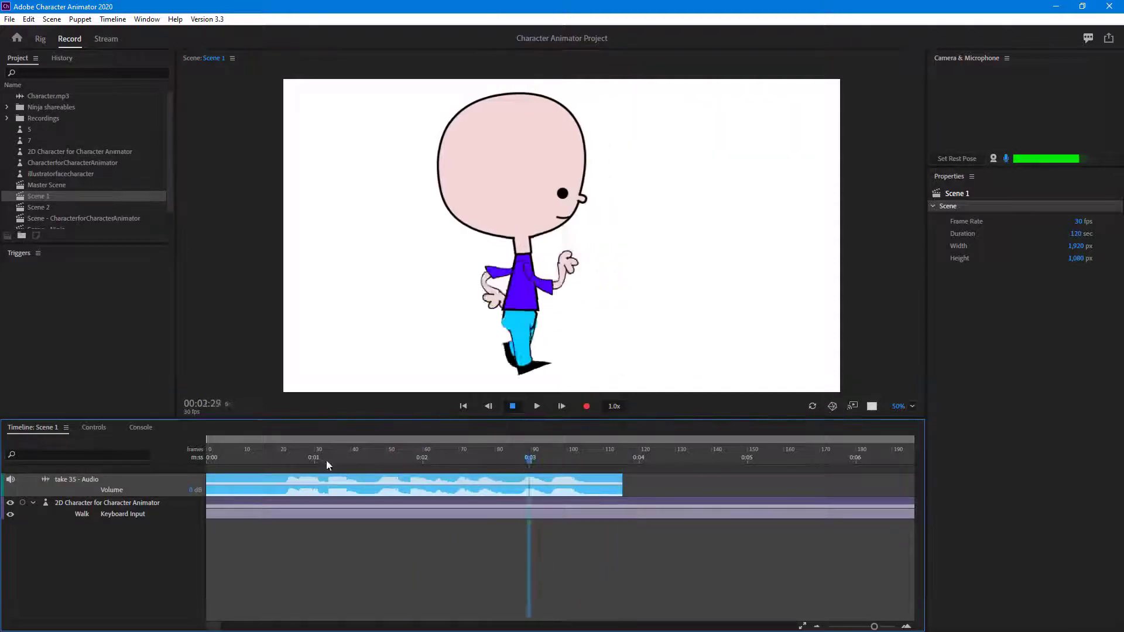
# Step: Choose File > Export > PNG Sequence and WAV for Scene 1
pyautogui.click(503, 409)
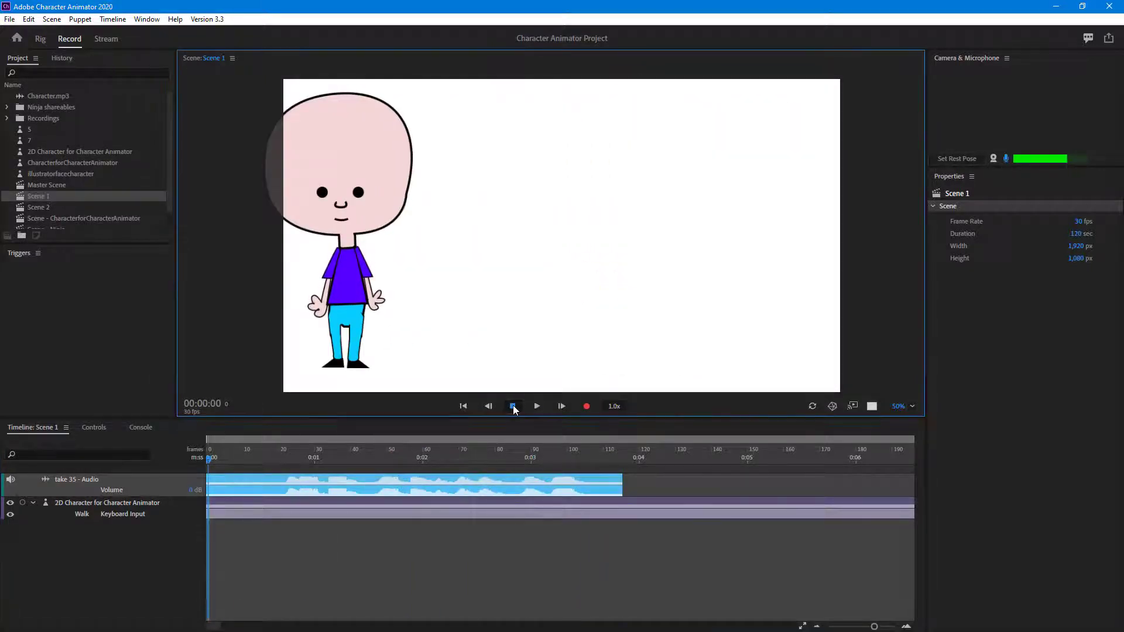
pyautogui.click(8, 19)
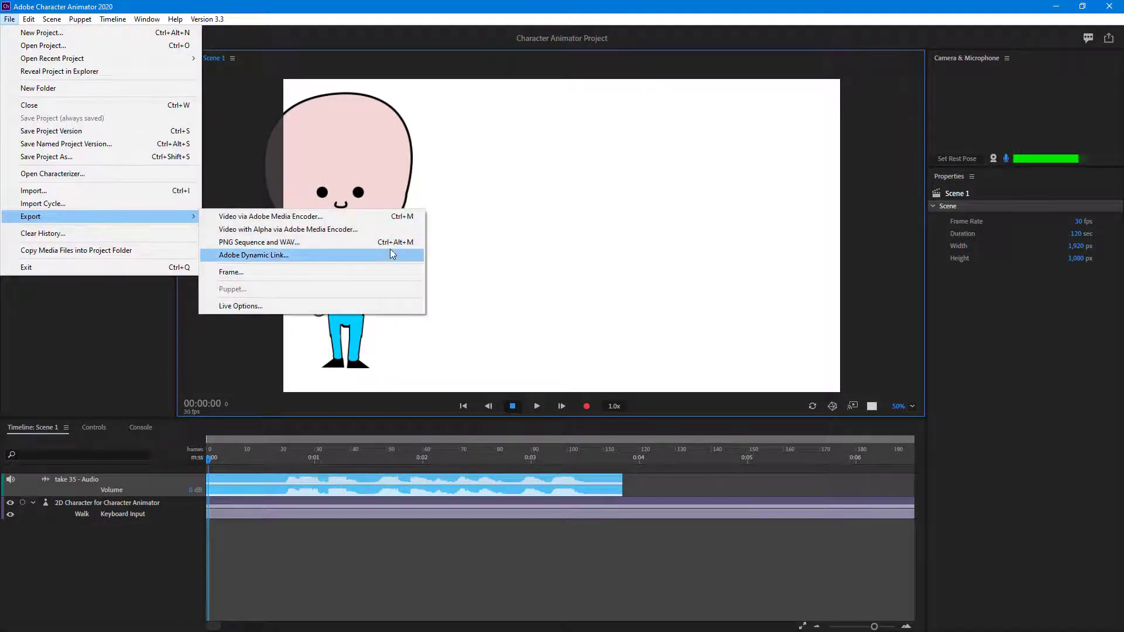
pyautogui.click(263, 243)
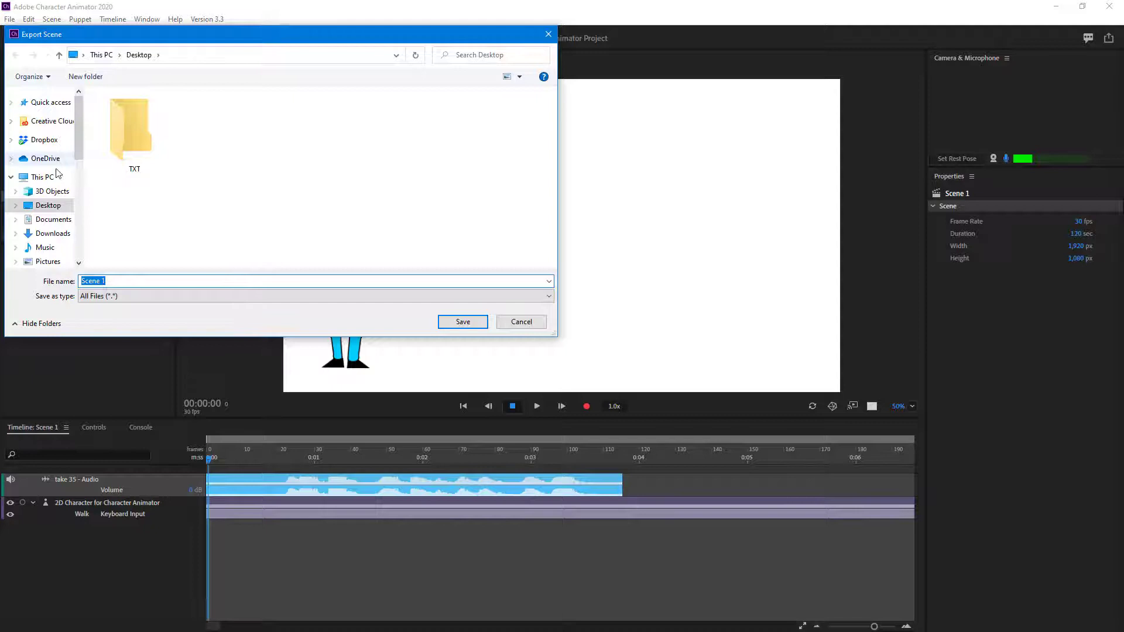
# Step: Create an 'Image Sequence' folder on the Desktop and save the exported frames into it
pyautogui.rightClick(262, 189)
pyautogui.moveTo(289, 316)
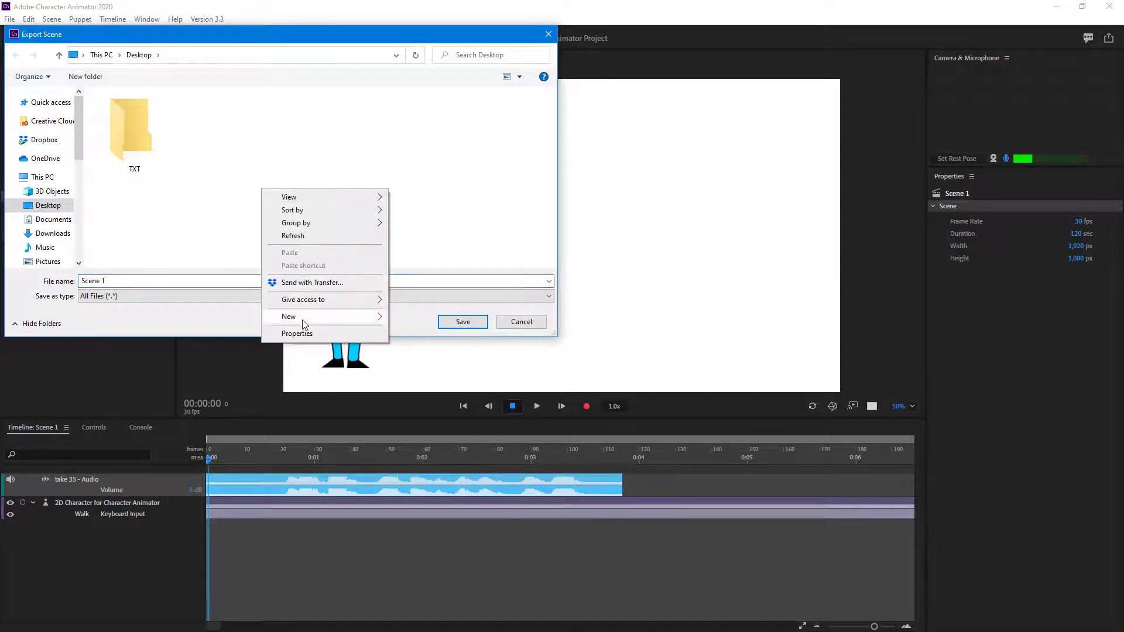
pyautogui.click(414, 319)
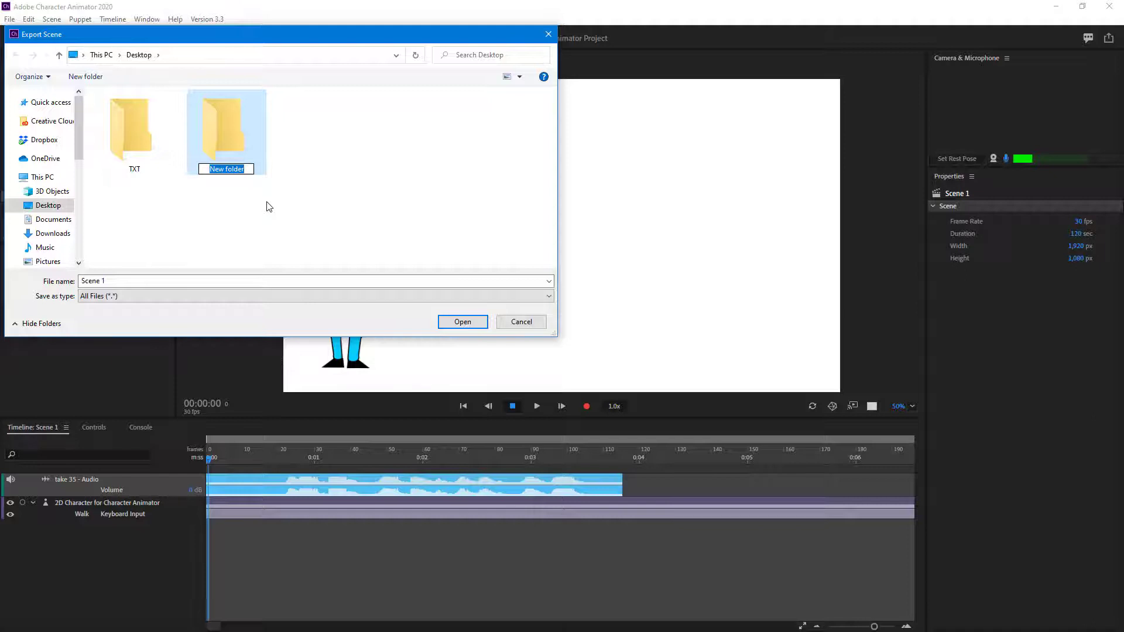
pyautogui.write('Image Se')
pyautogui.write('quence')
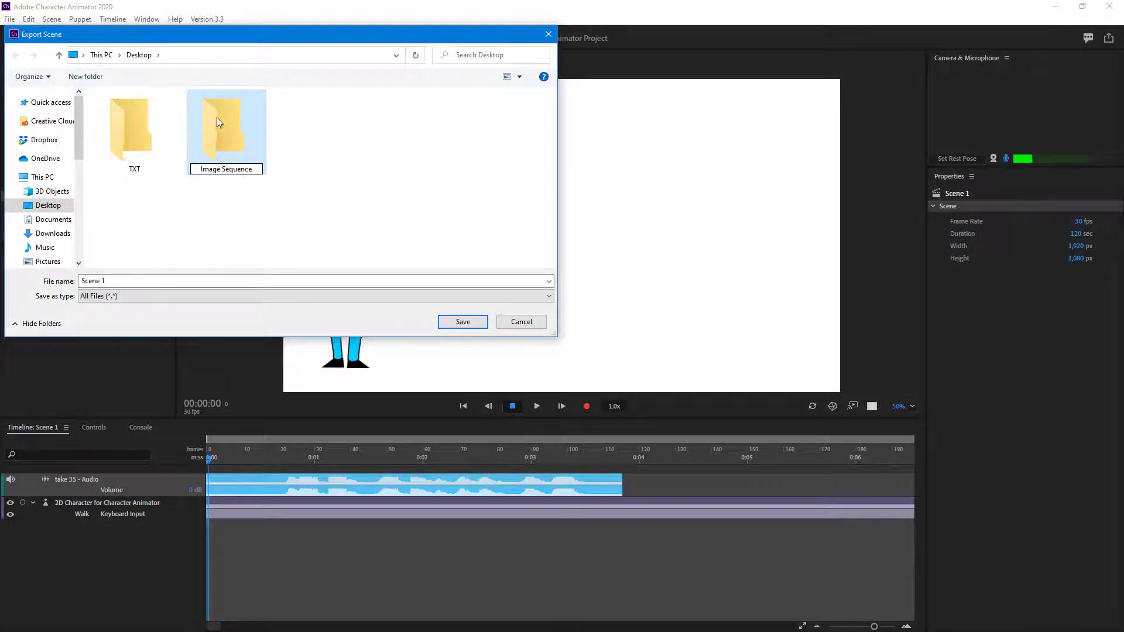
pyautogui.doubleClick(217, 117)
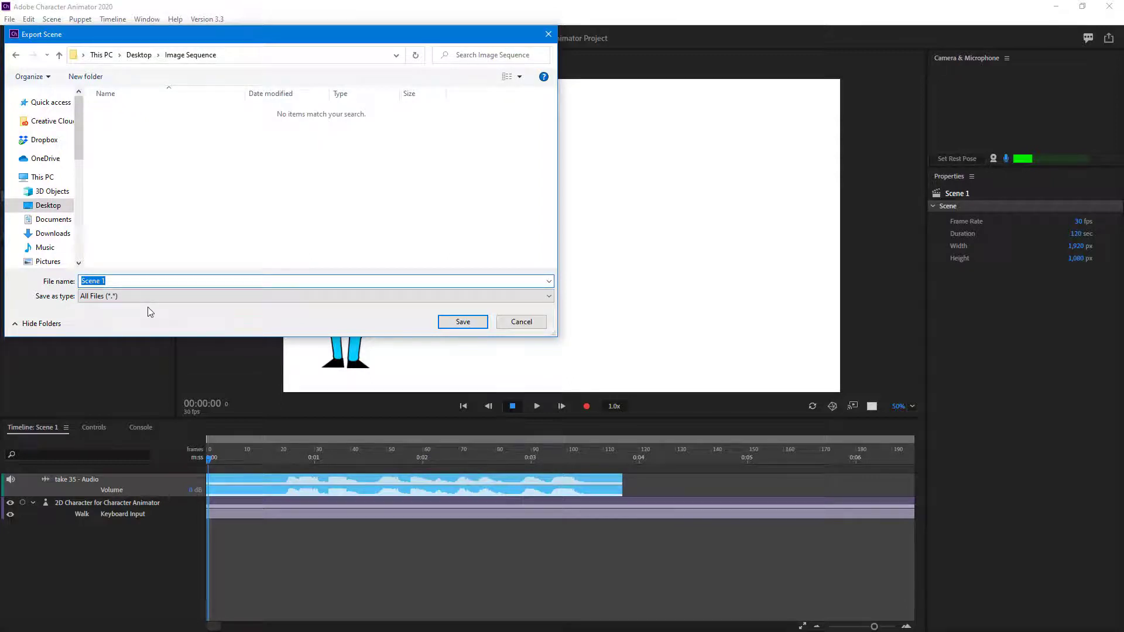
pyautogui.write('character')
pyautogui.click(463, 321)
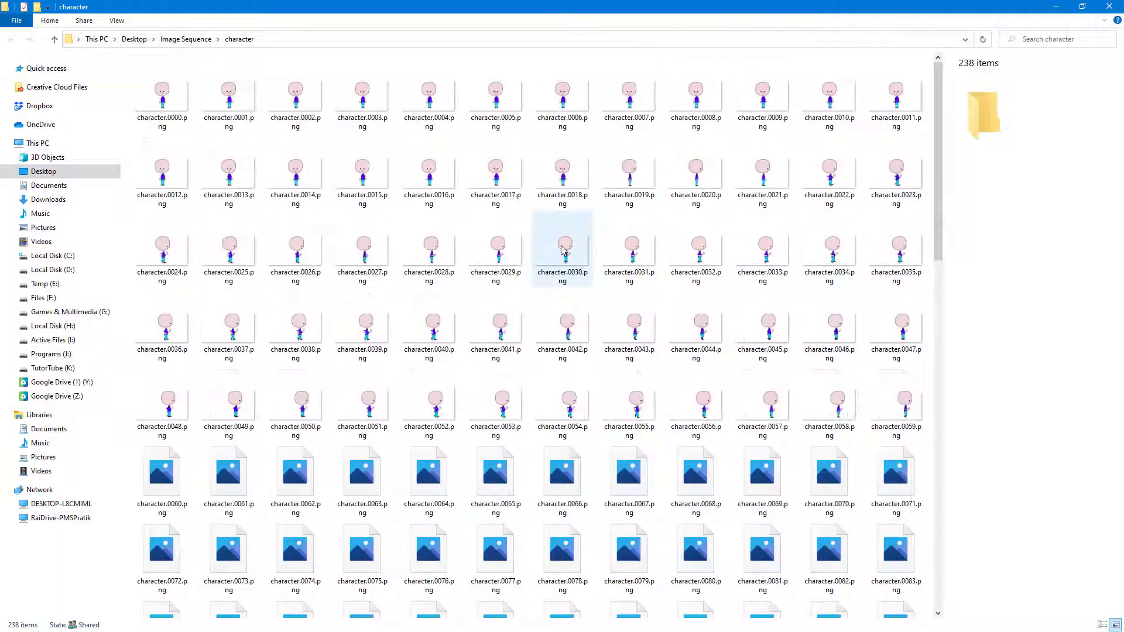
pyautogui.scroll(-5, 557, 249)
pyautogui.scroll(2, 562, 245)
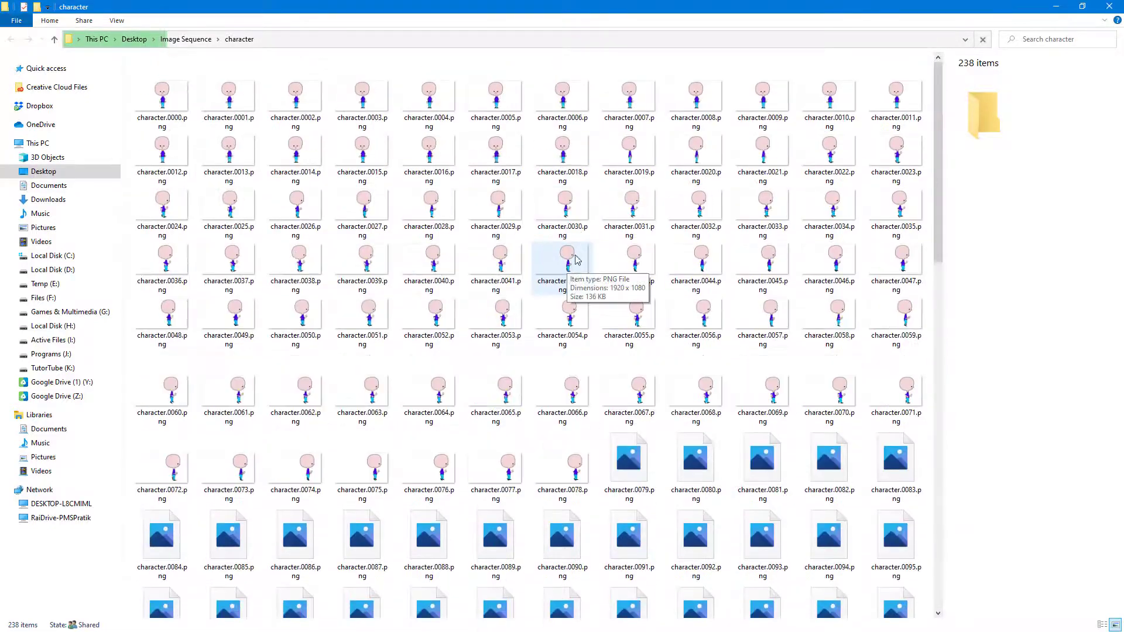
# Step: Close the File Explorer window showing the exported character frames
pyautogui.click(1106, 7)
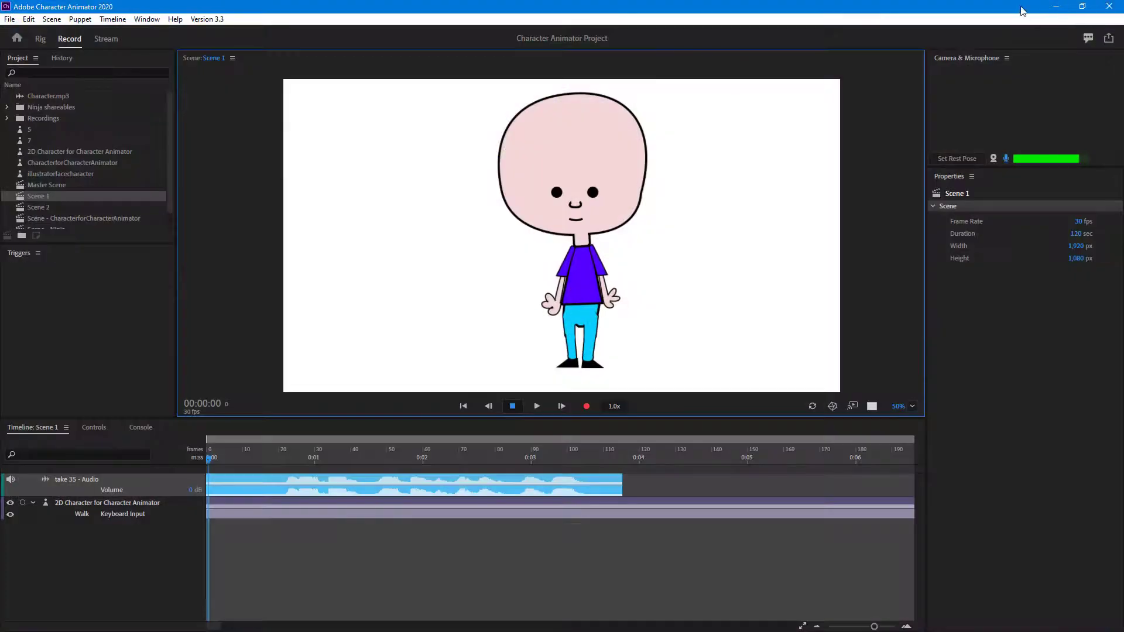
# Step: Close Character Animator, dismiss After Effects' tips popup and Home screen, and bring up the Project panel's Import menu
pyautogui.moveTo(1098, 7); pyautogui.dragTo(1036, 121)
pyautogui.click(1036, 120)
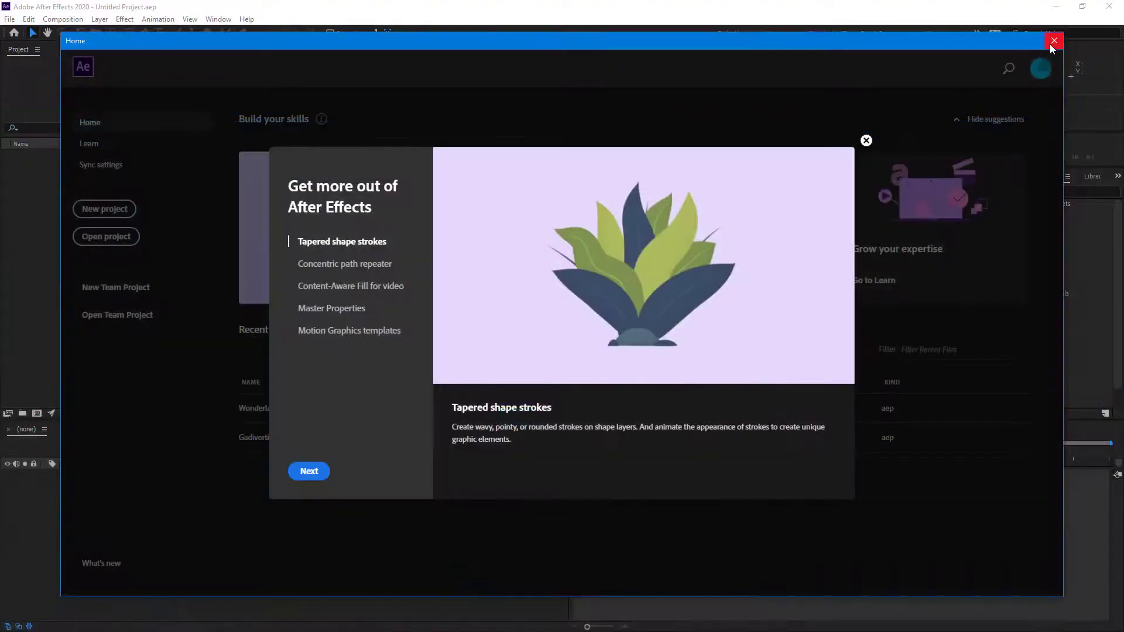
pyautogui.click(867, 140)
pyautogui.click(1053, 42)
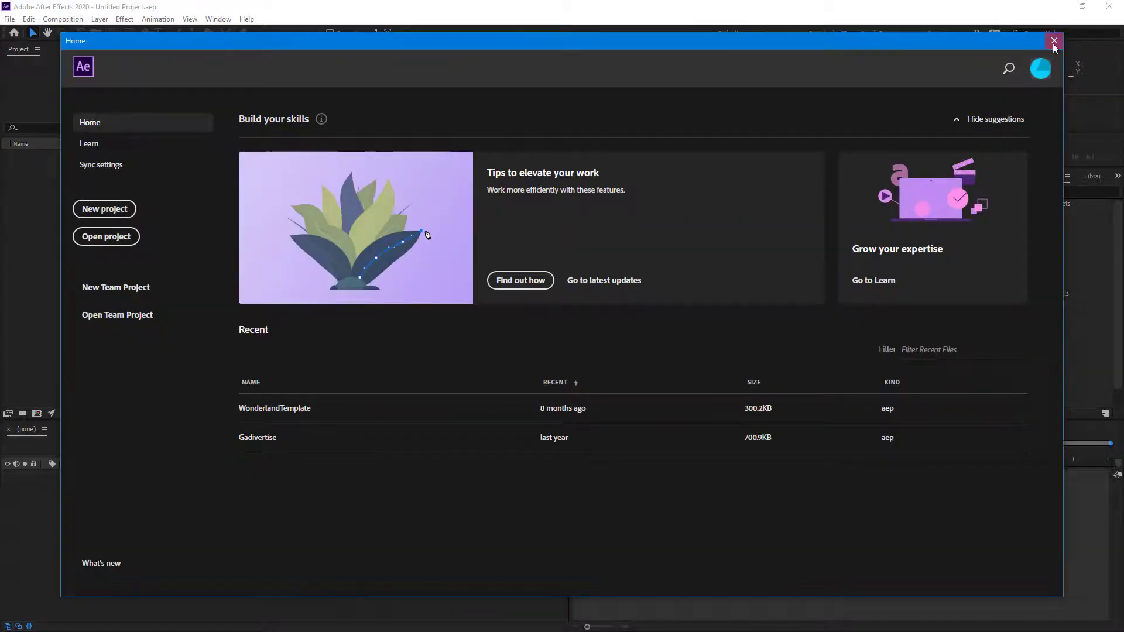
pyautogui.rightClick(64, 242)
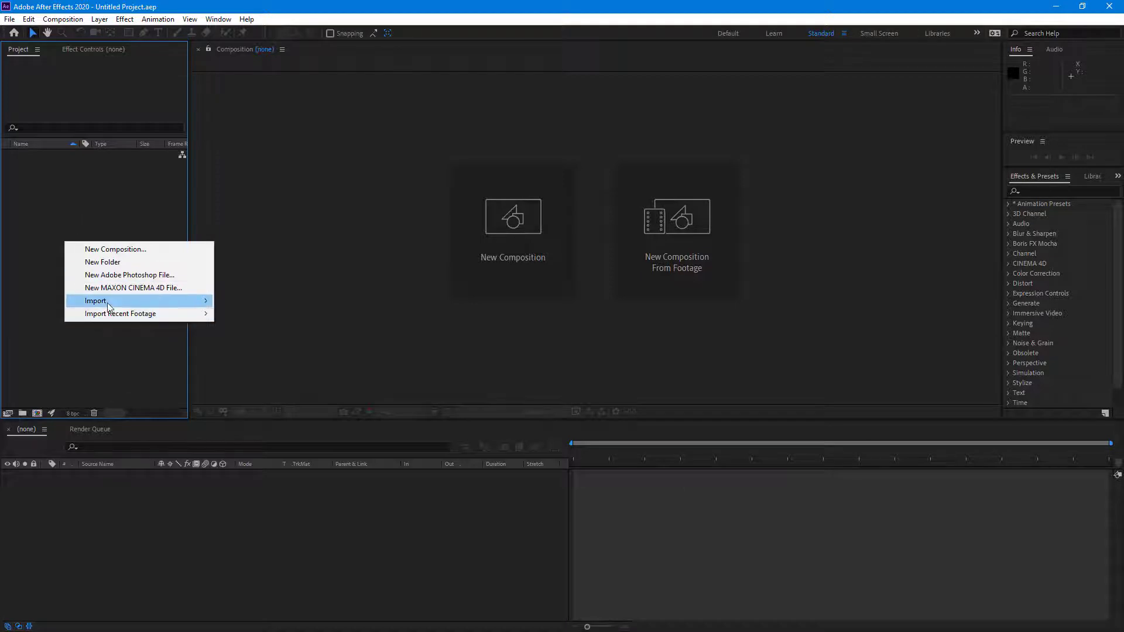
pyautogui.moveTo(97, 301)
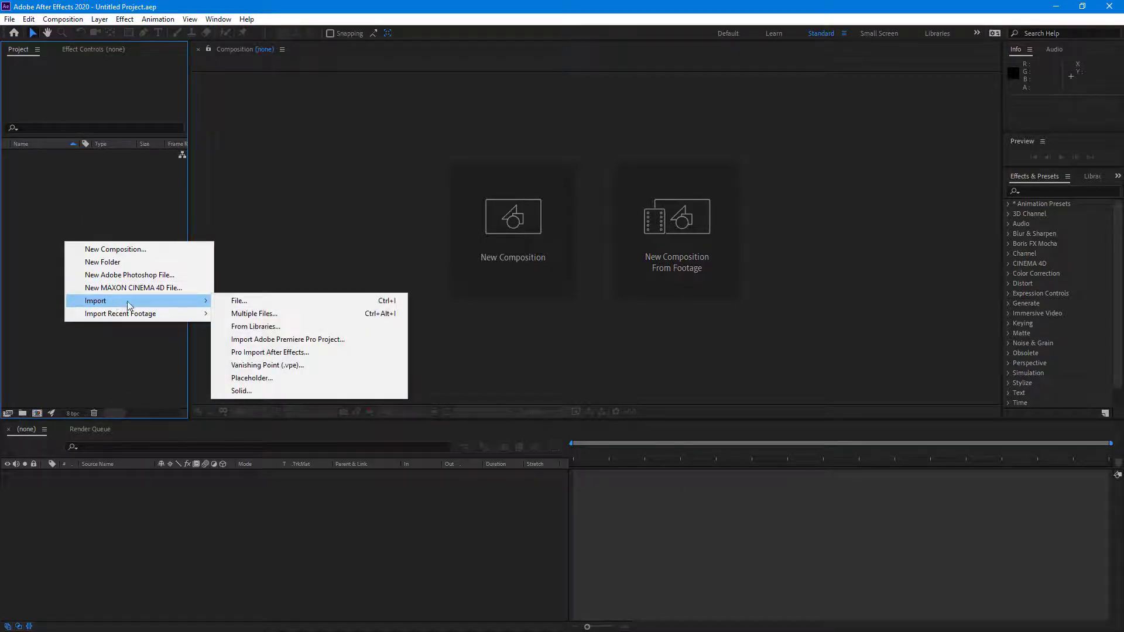
# Step: Import character.0000.png from Desktop > Image Sequence > character as a PNG sequence
pyautogui.click(251, 302)
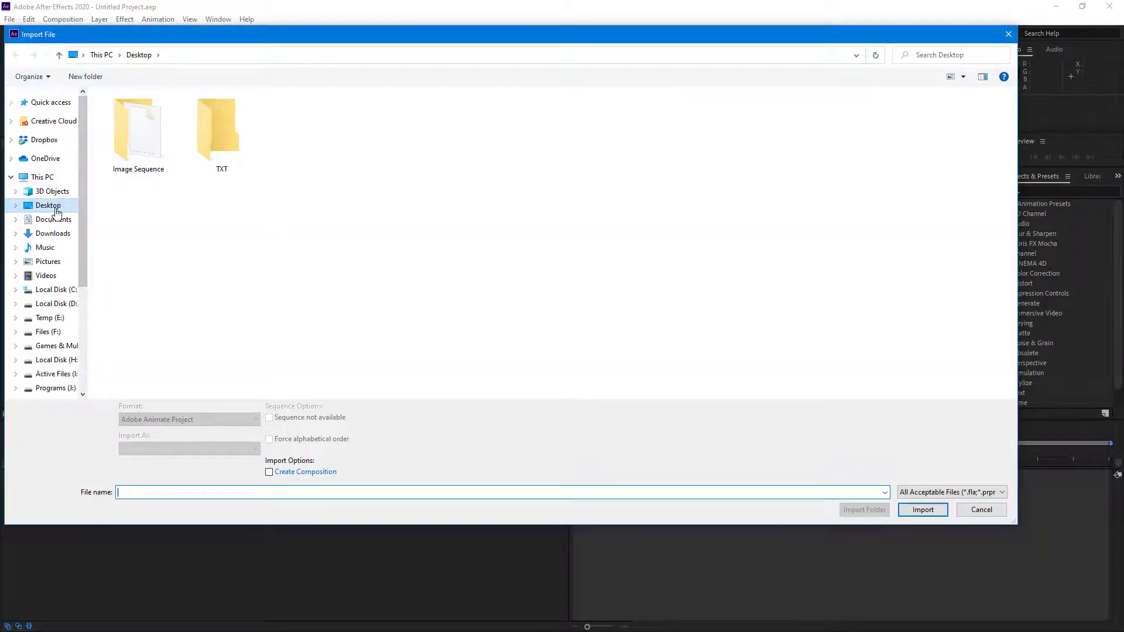
pyautogui.doubleClick(152, 156)
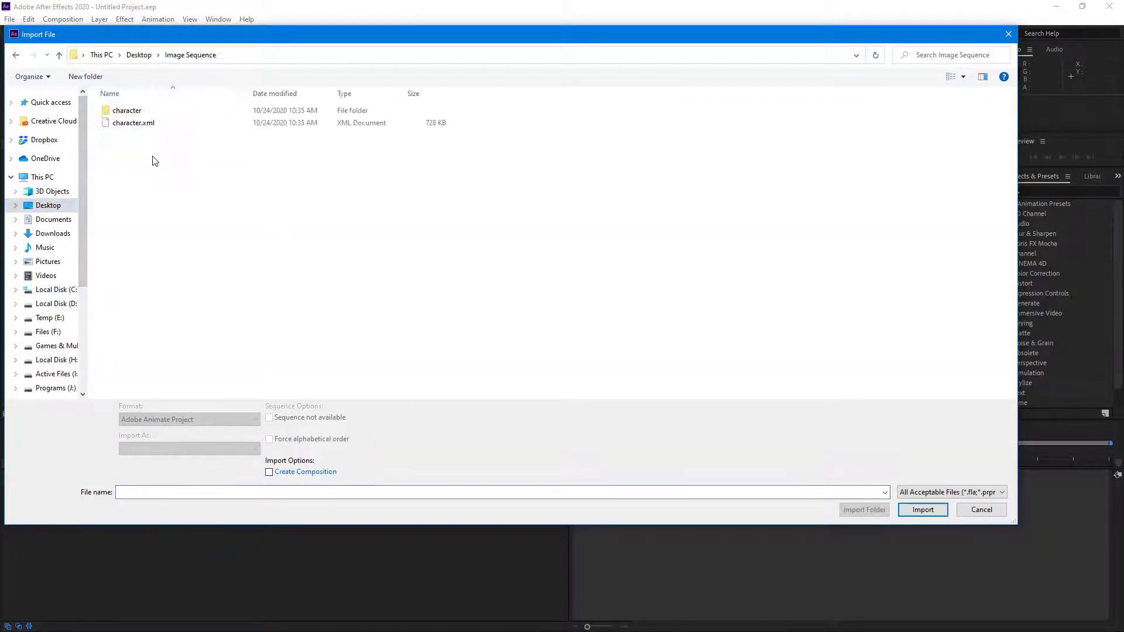
pyautogui.doubleClick(130, 113)
pyautogui.click(124, 111)
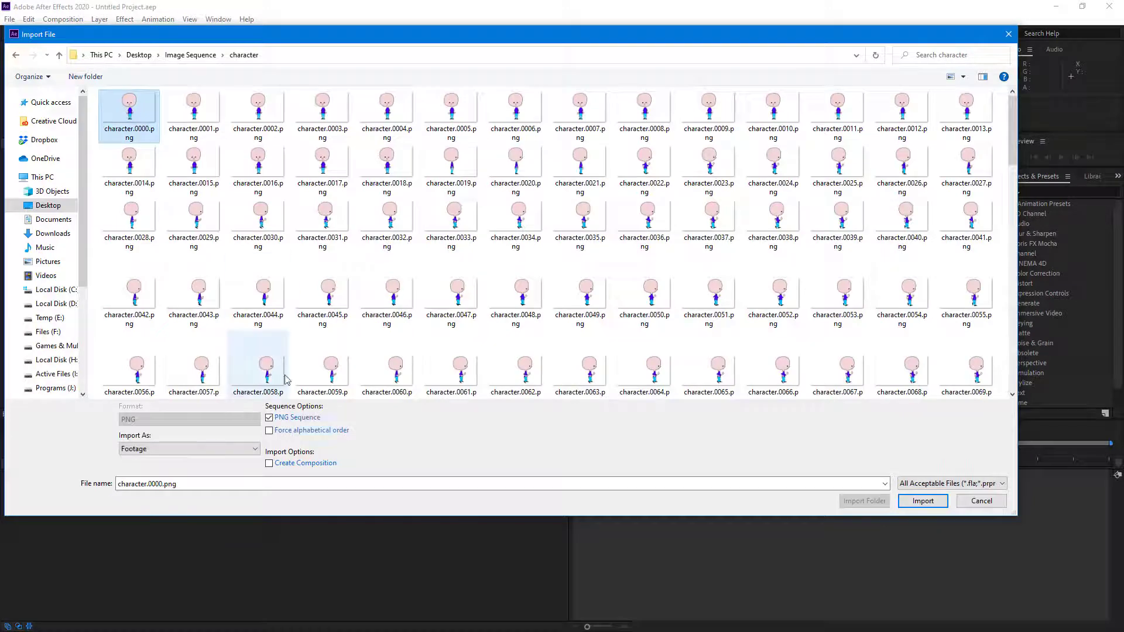
pyautogui.click(933, 504)
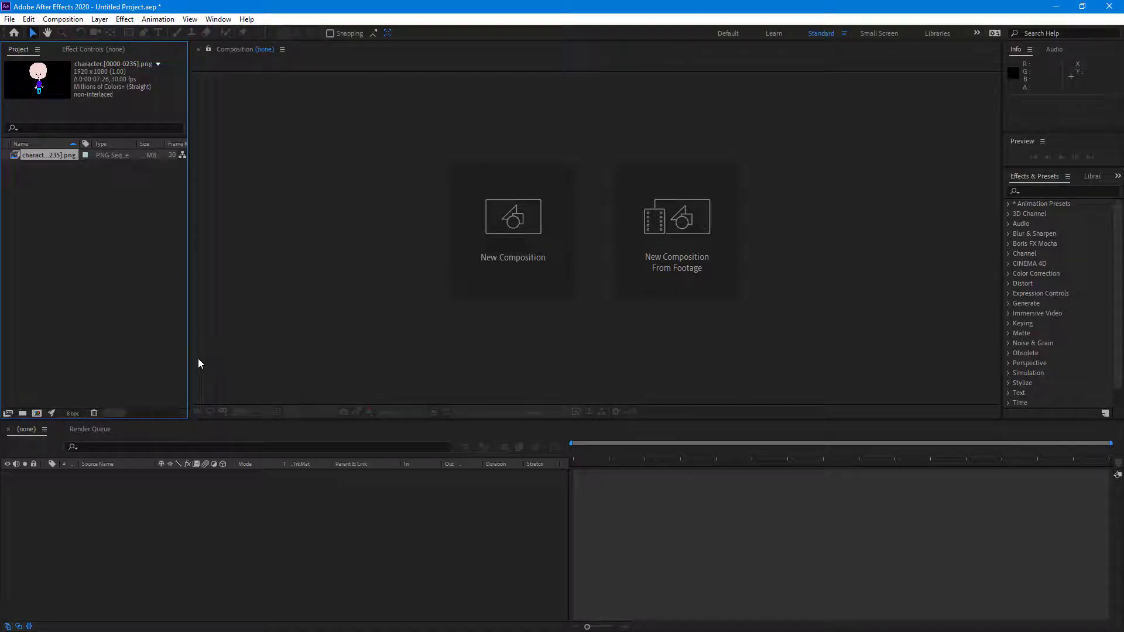
# Step: Interpret the character footage with an assumed frame rate of 60 fps
pyautogui.rightClick(37, 155)
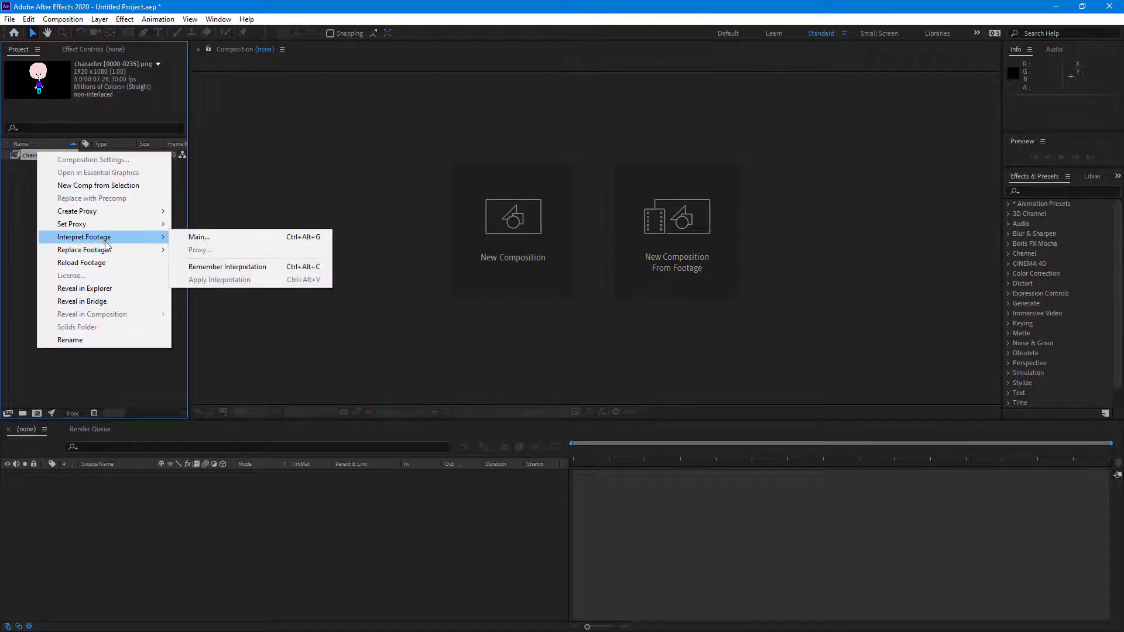
pyautogui.moveTo(85, 237)
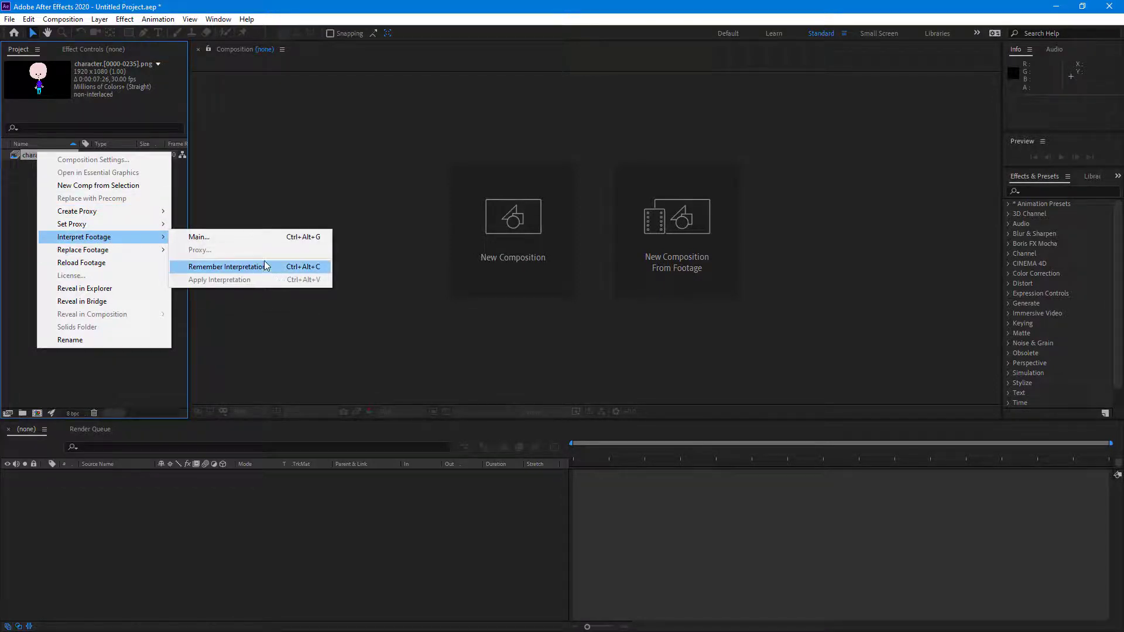
pyautogui.click(260, 242)
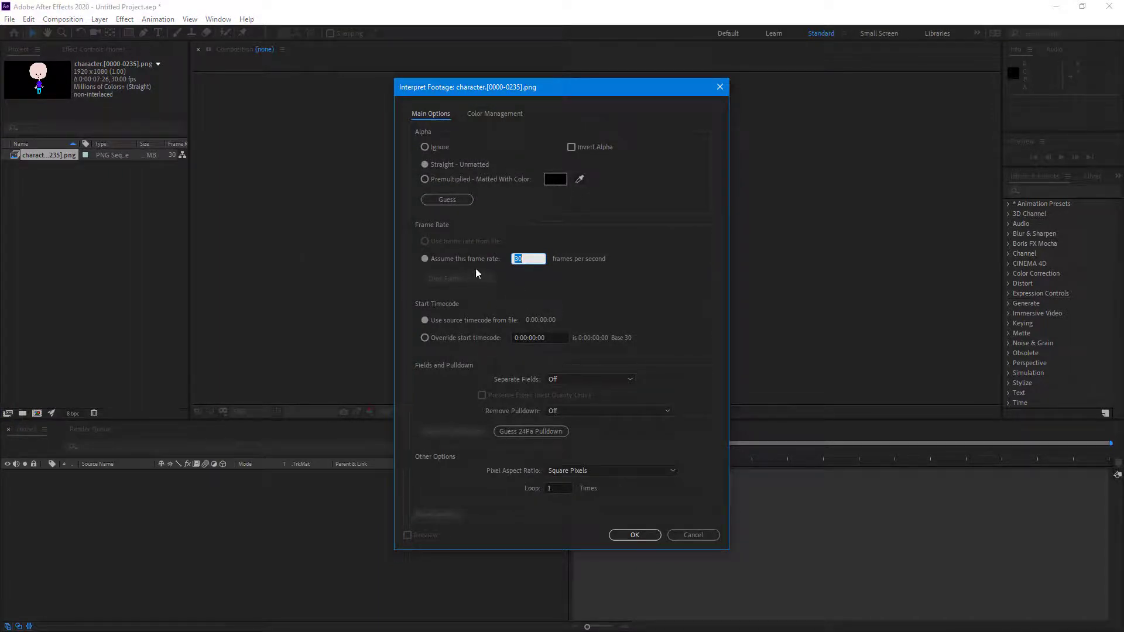
pyautogui.click(533, 257)
pyautogui.write('60')
pyautogui.click(635, 535)
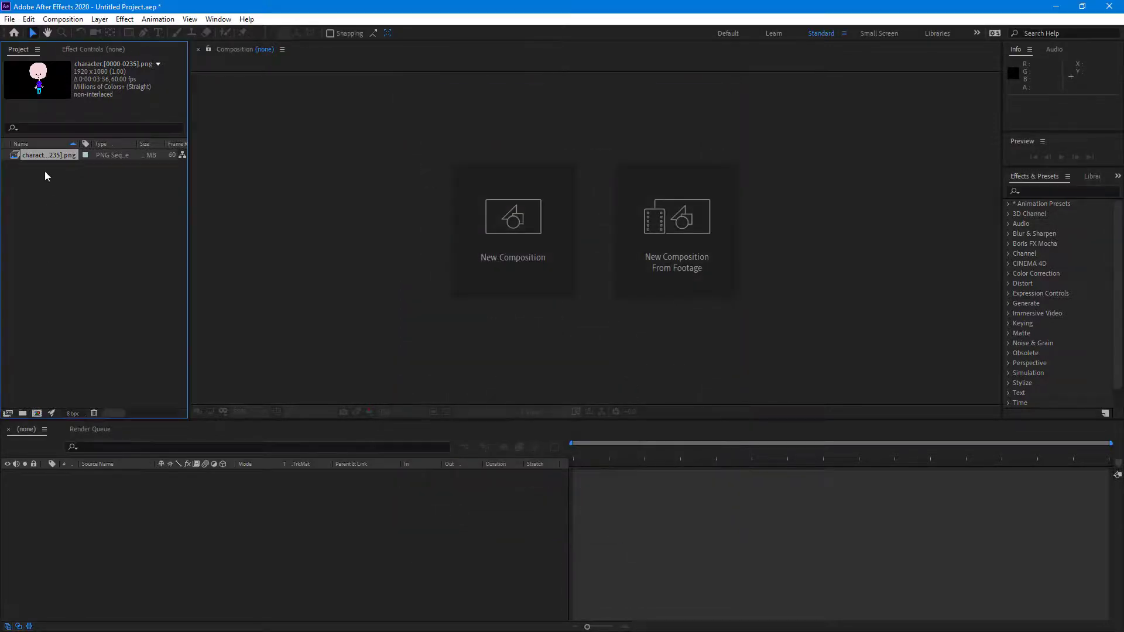
# Step: Create a 'character' composition from the footage and preview the animation
pyautogui.moveTo(48, 157); pyautogui.dragTo(36, 413)
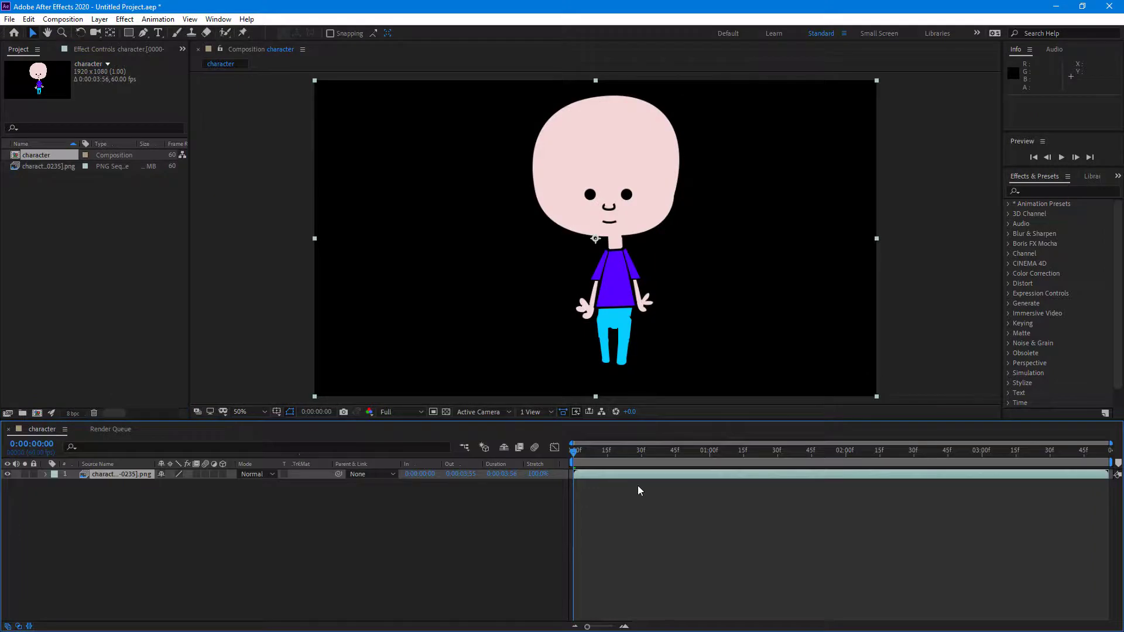
pyautogui.press('space')
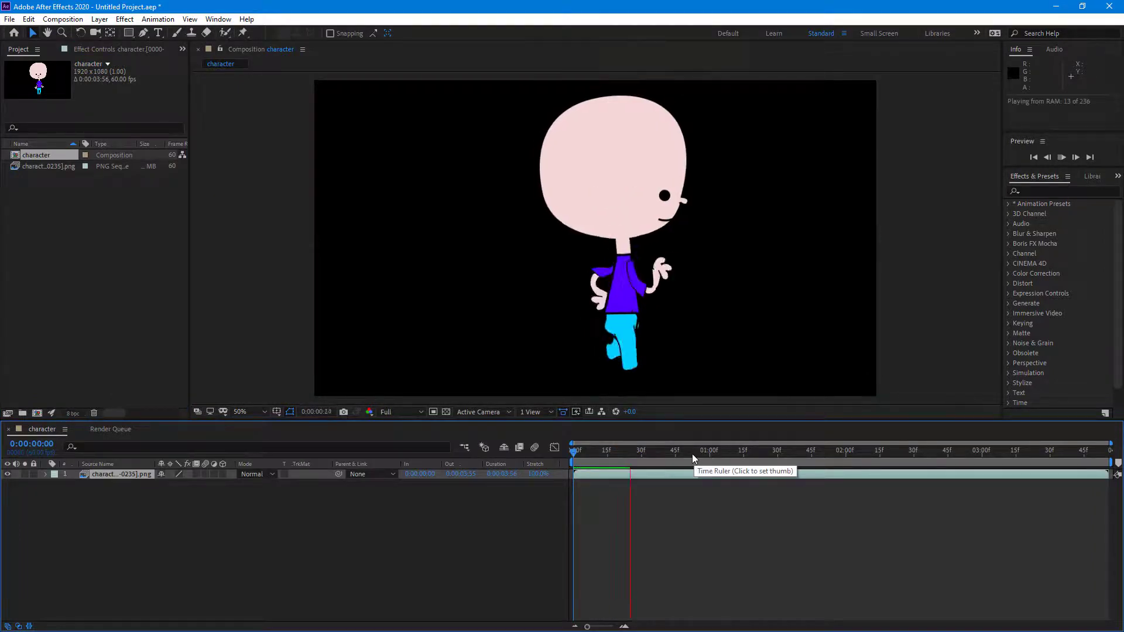
pyautogui.press('space')
pyautogui.rightClick(276, 413)
pyautogui.moveTo(347, 420)
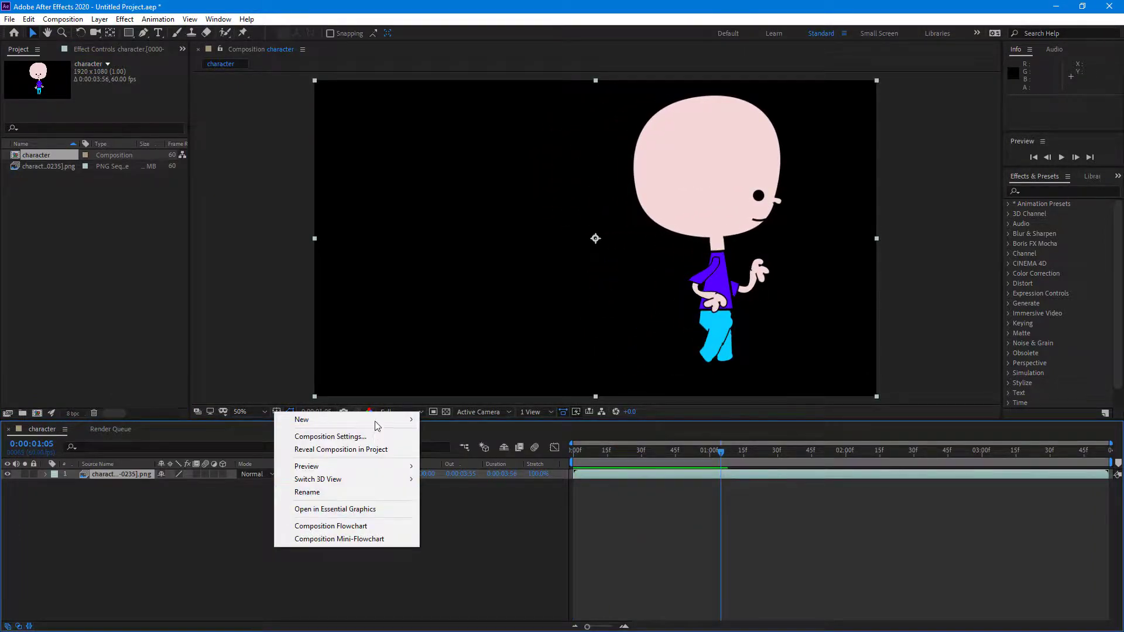
# Step: Add the yellow solid layer and preview the composition from the start
pyautogui.click(479, 450)
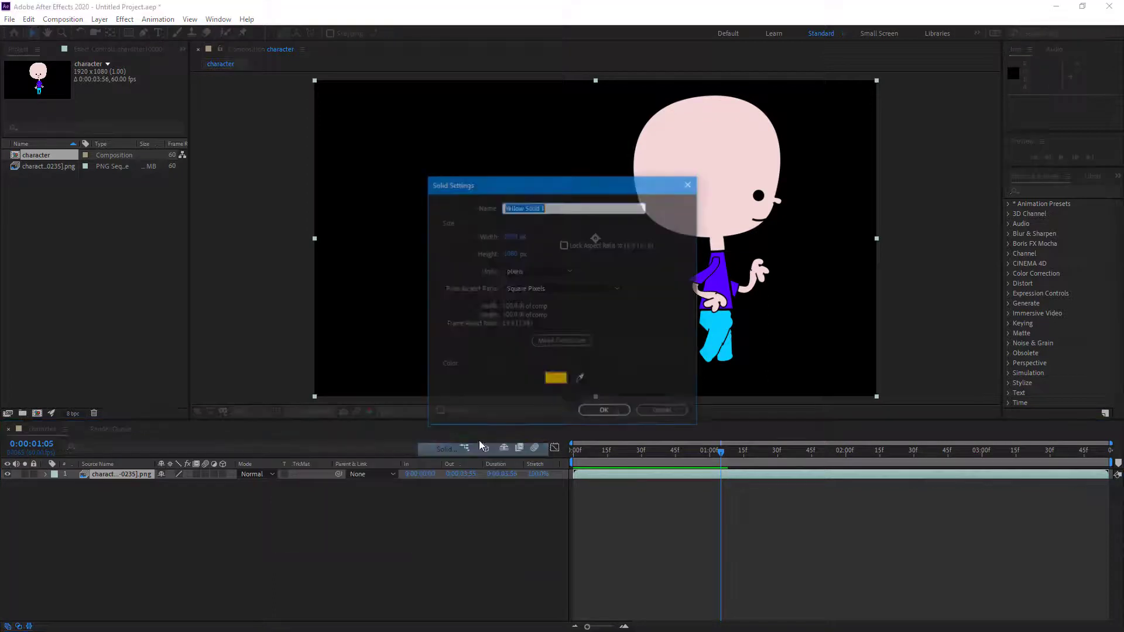
pyautogui.click(620, 415)
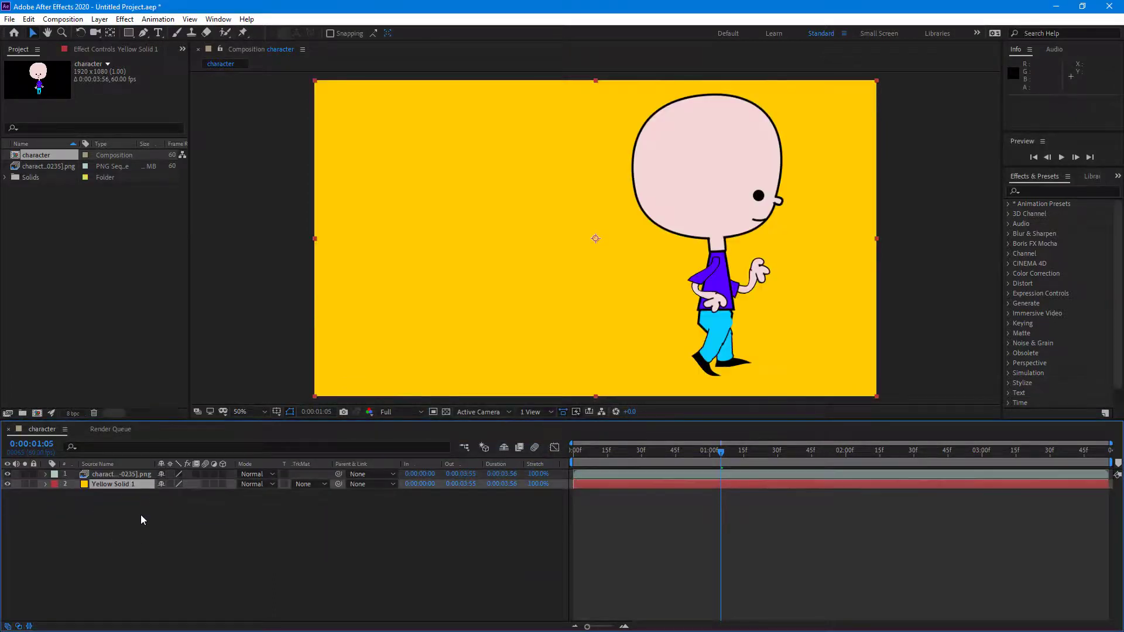
pyautogui.press('Home')
pyautogui.press('space')
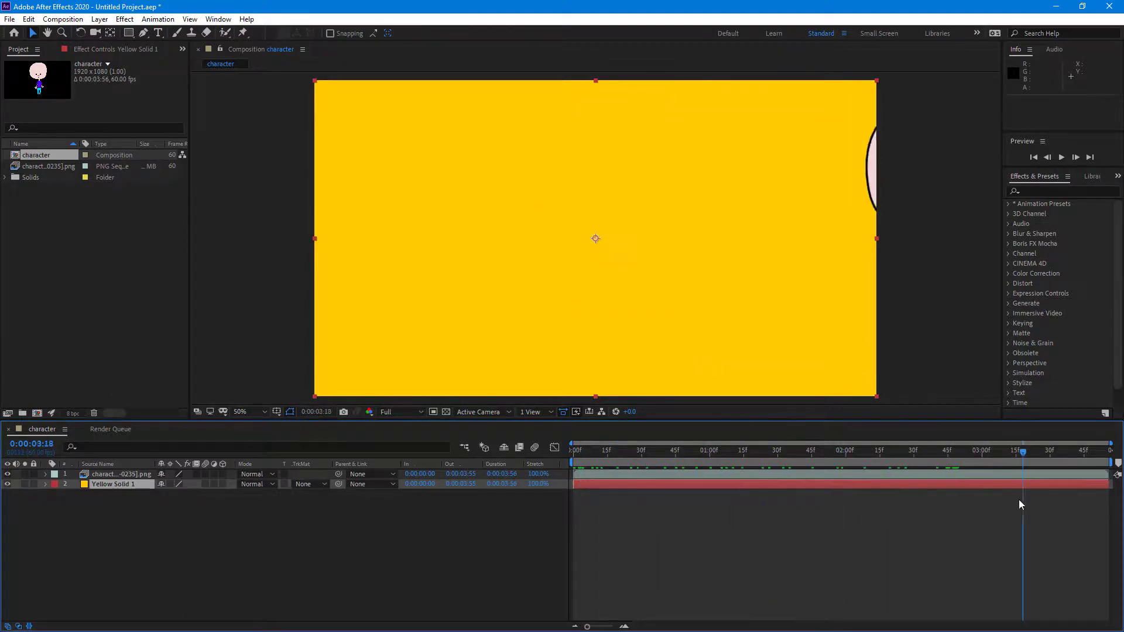
pyautogui.press('space')
# Step: Scrub the timeline to about 1:30 and re-maximize the After Effects window
pyautogui.moveTo(573, 502); pyautogui.dragTo(777, 506)
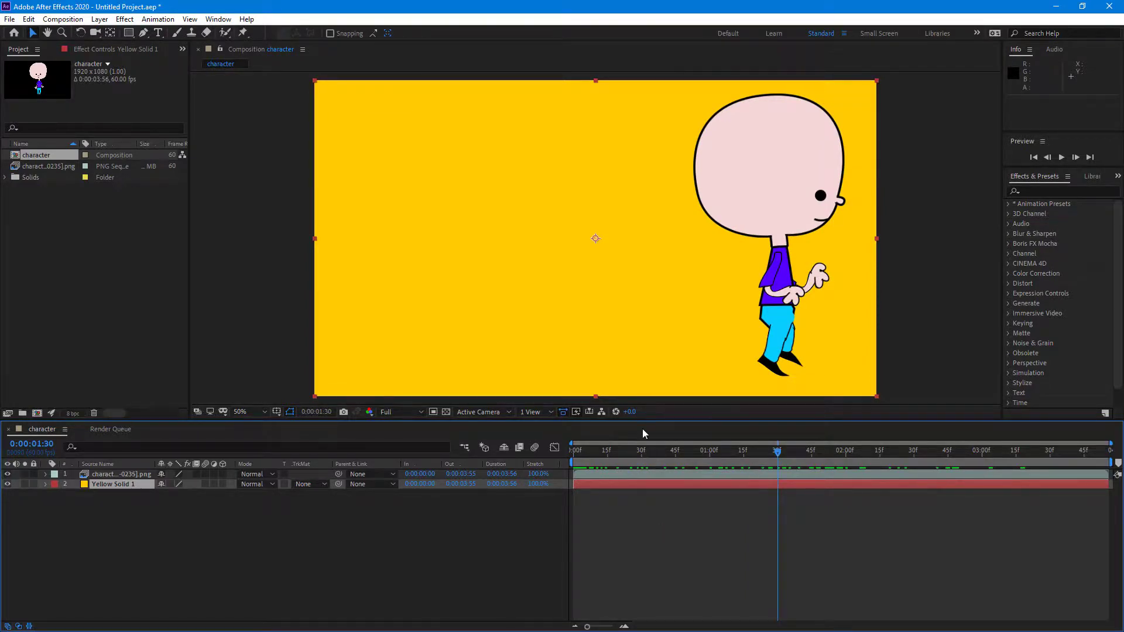
pyautogui.doubleClick(569, 7)
pyautogui.doubleClick(559, 188)
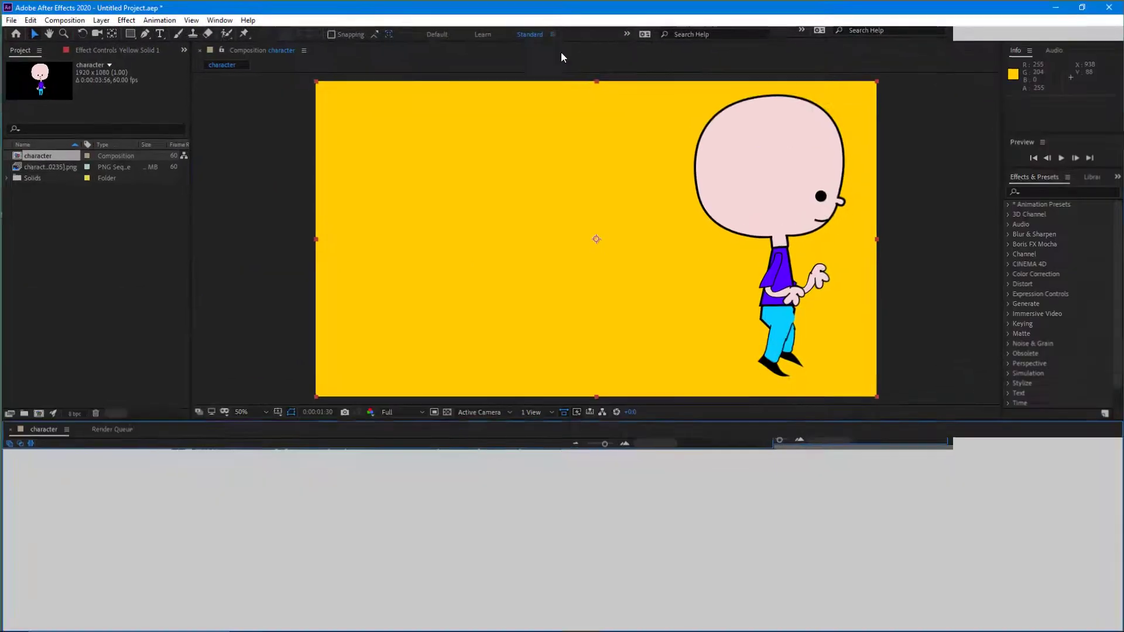